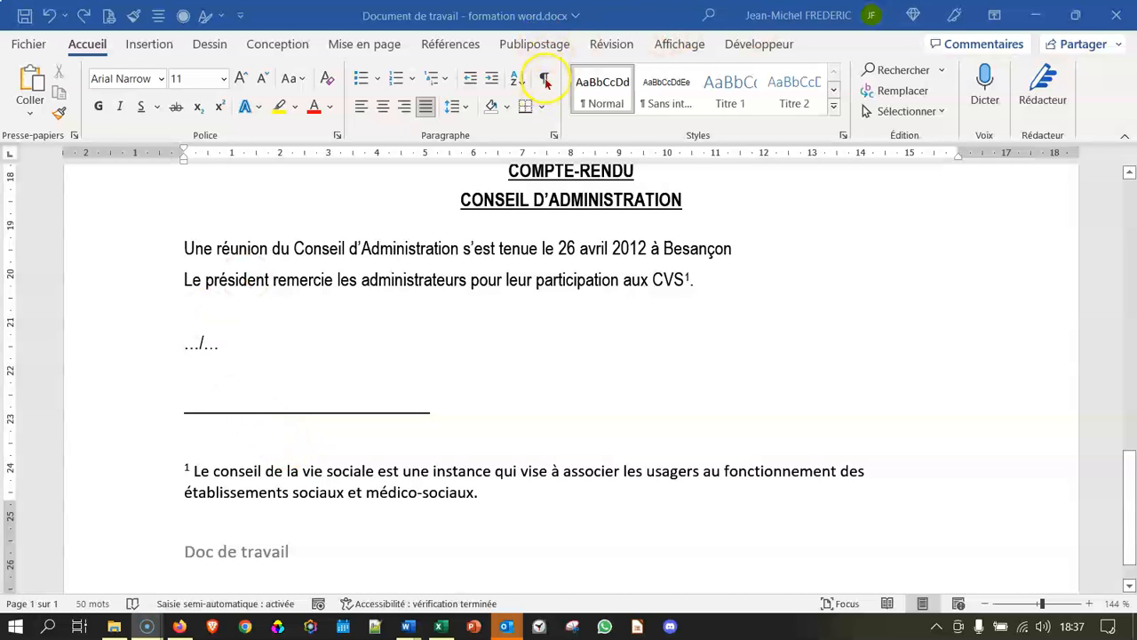
# Show the formatting marks and try to select the empty paragraph beneath the footnote separator line.
pyautogui.click(545, 80)
pyautogui.click(545, 80)
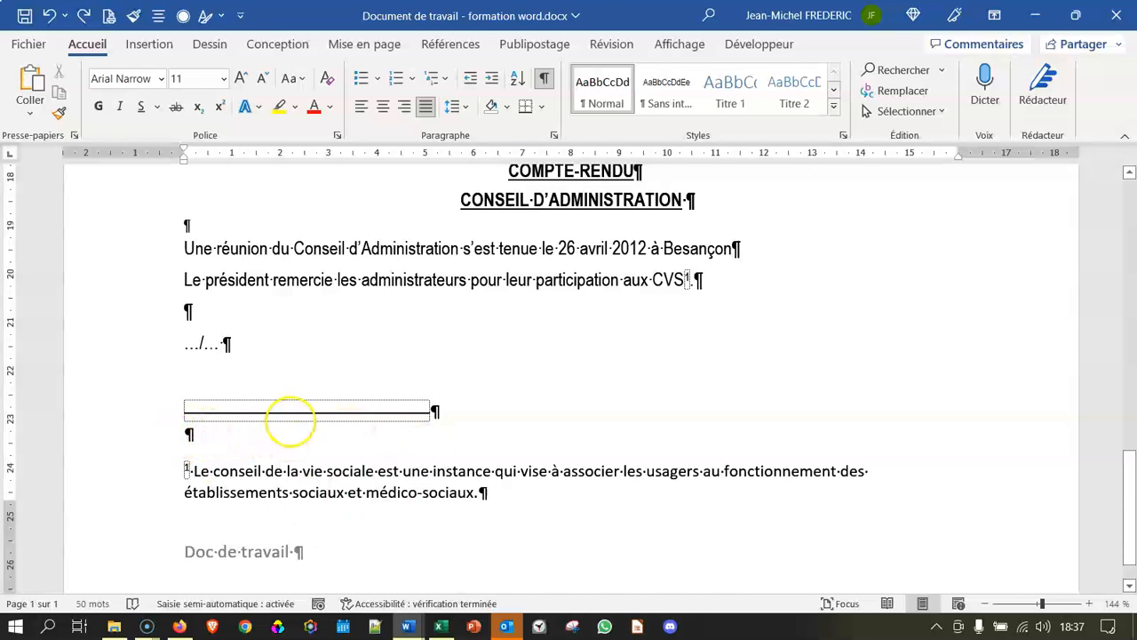
pyautogui.click(283, 472)
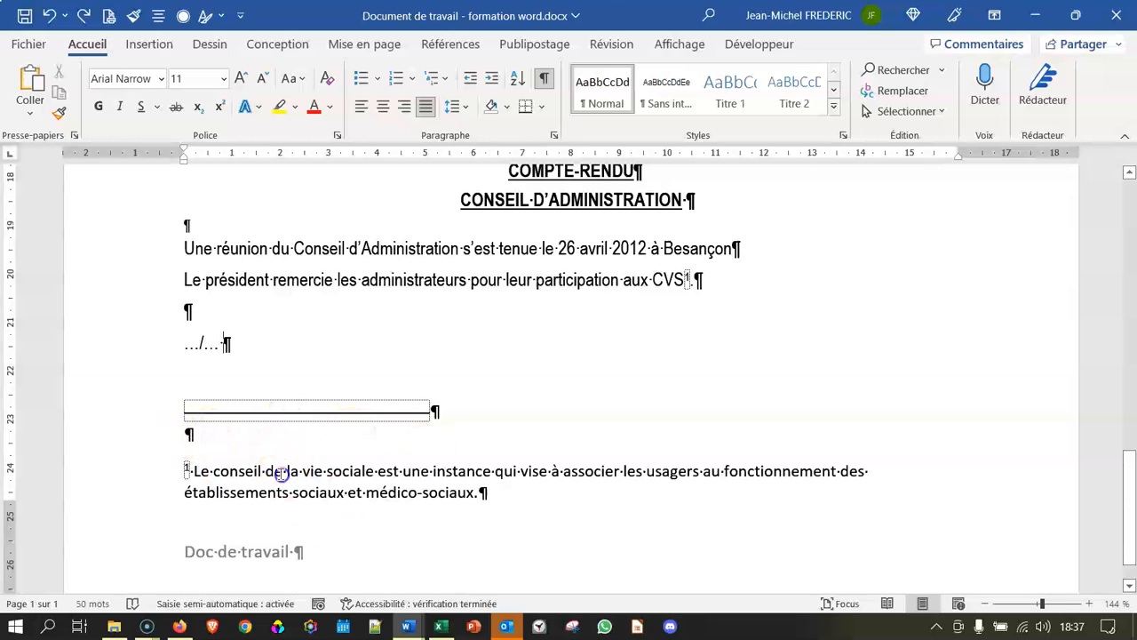
pyautogui.click(191, 433)
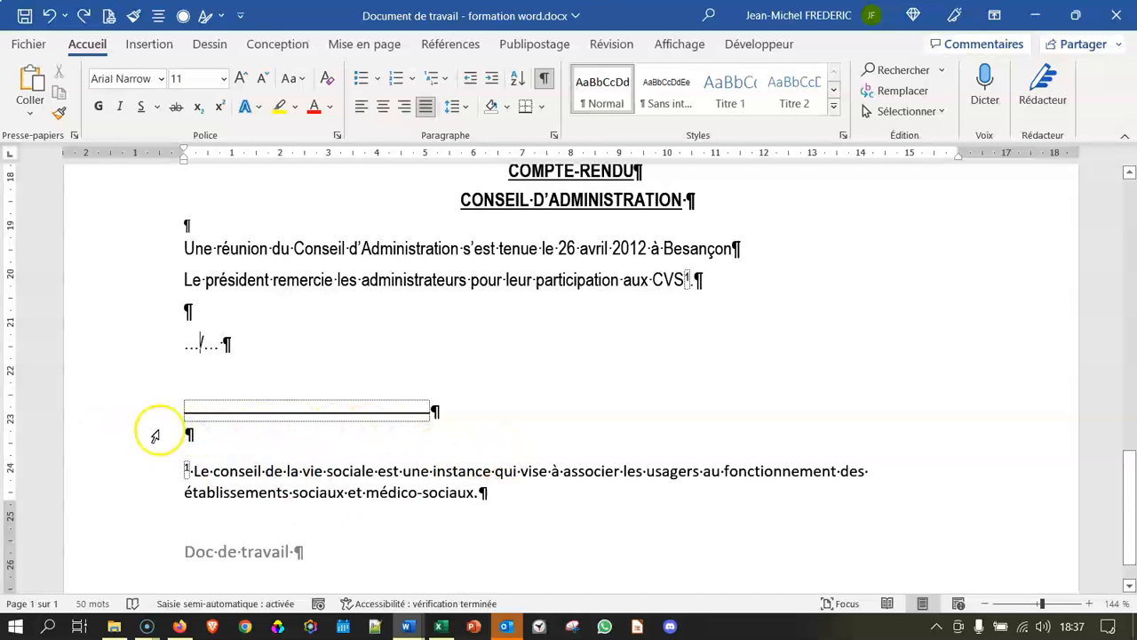
pyautogui.rightClick(186, 434)
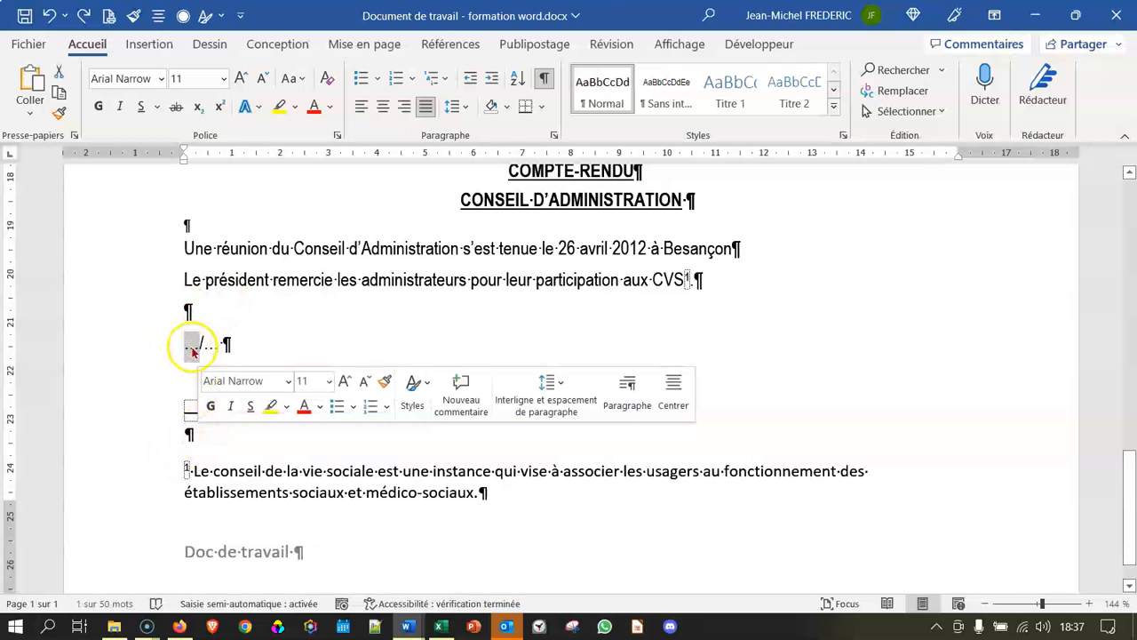
pyautogui.click(273, 470)
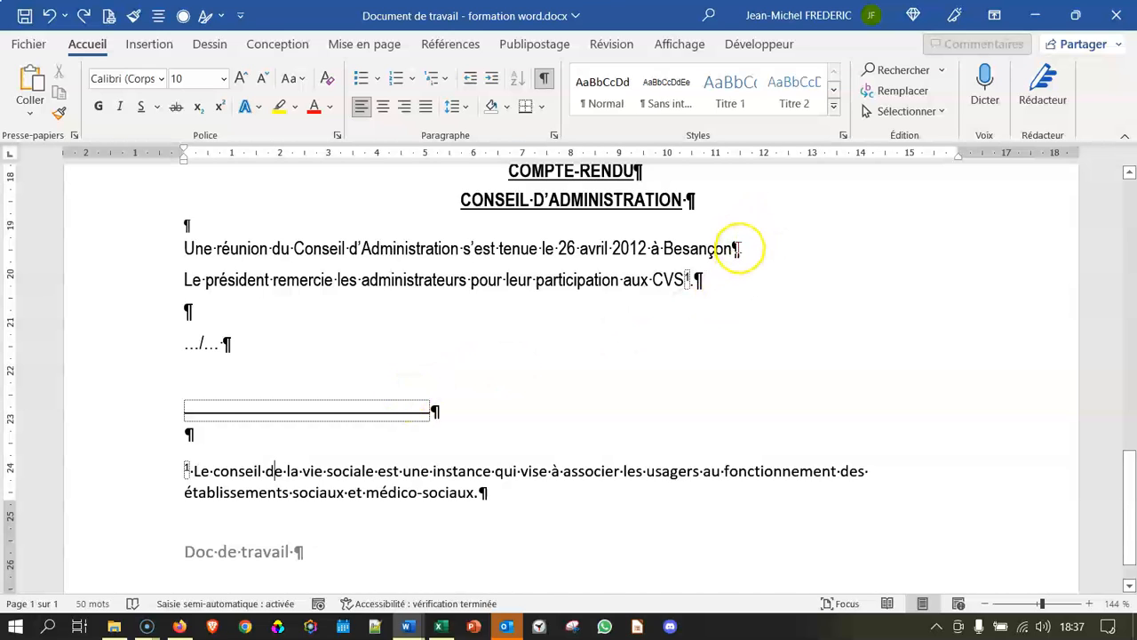
# Insert a footnote after "Besançon" with the text "Sous le regard des sept collines, le Doubs, tranquille, chemine…".
pyautogui.click(730, 248)
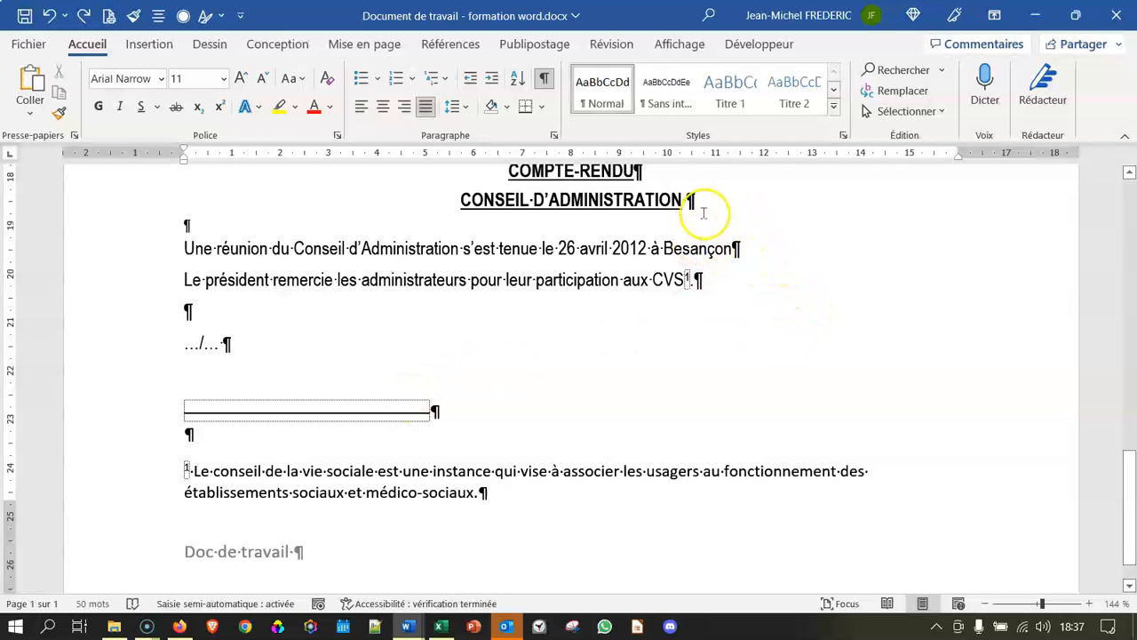
pyautogui.click(449, 46)
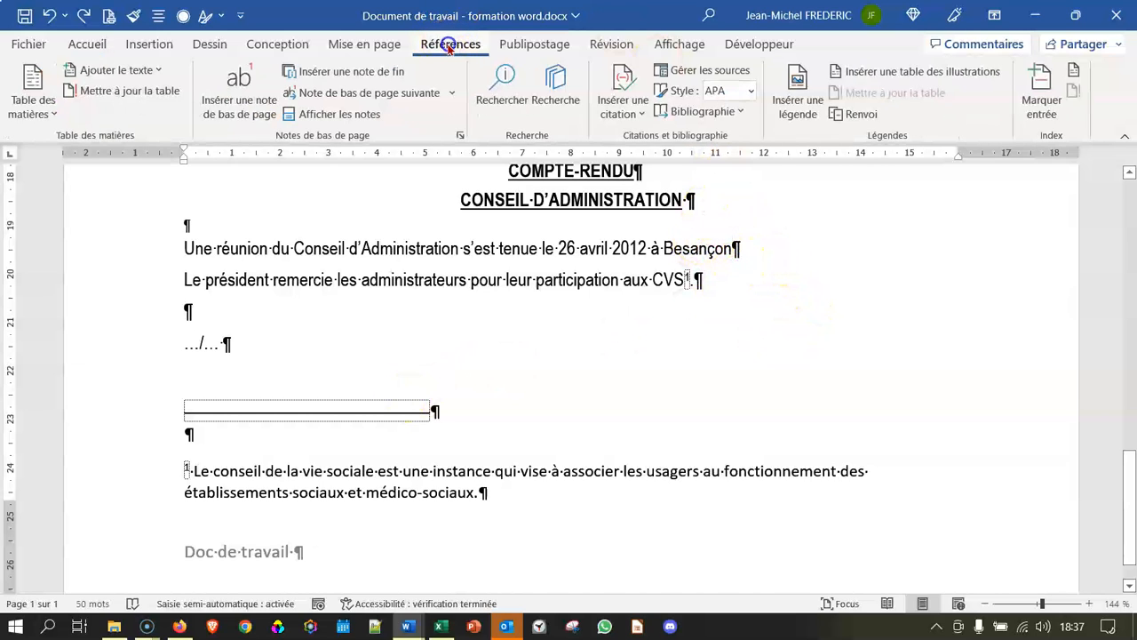
pyautogui.click(238, 90)
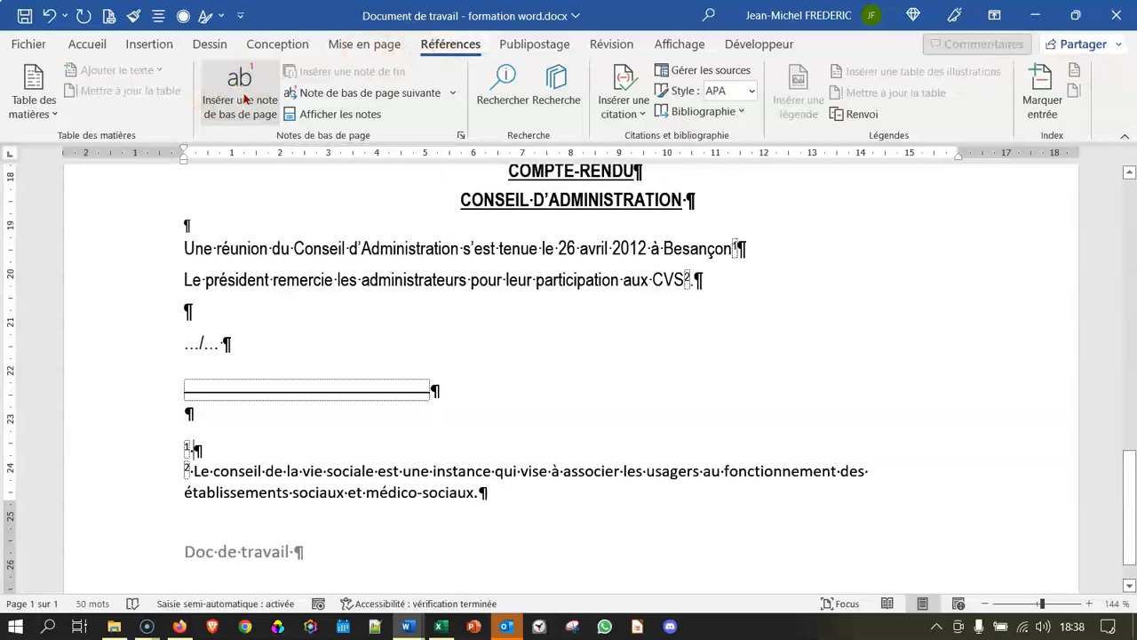
pyautogui.write('Sous le regard des sept collines, le Doubs, tranquille, chemine...')
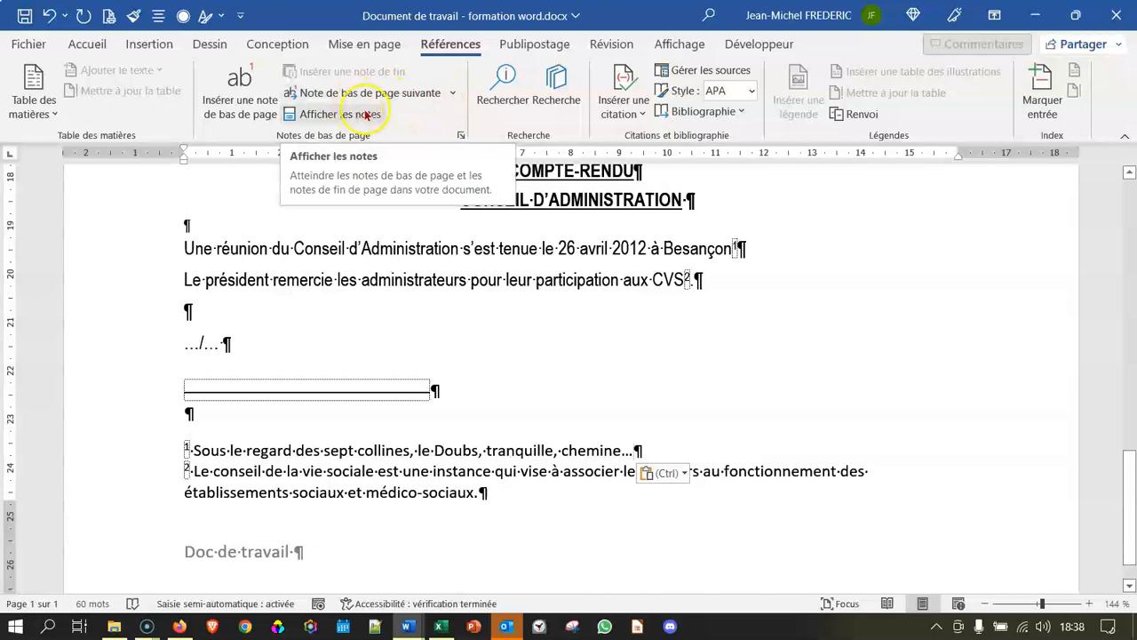
# Review the footnote and endnote options, closing them without changes.
pyautogui.click(461, 136)
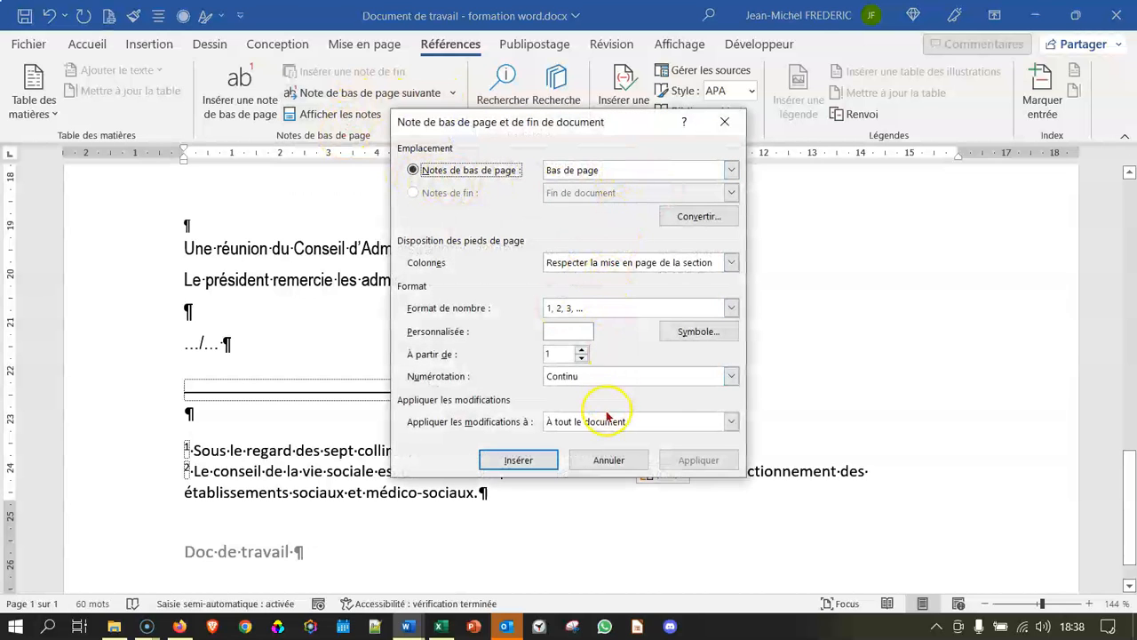
pyautogui.click(609, 459)
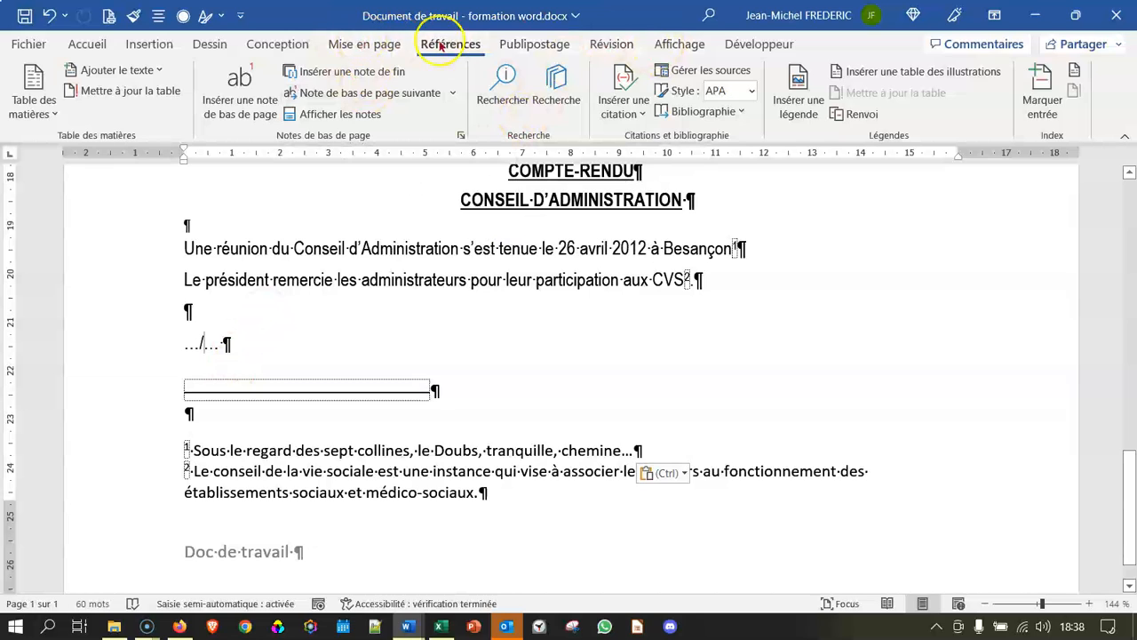
# Switch the document to Brouillon view and display "Séparateur de note de bas de page" for editing.
pyautogui.click(679, 44)
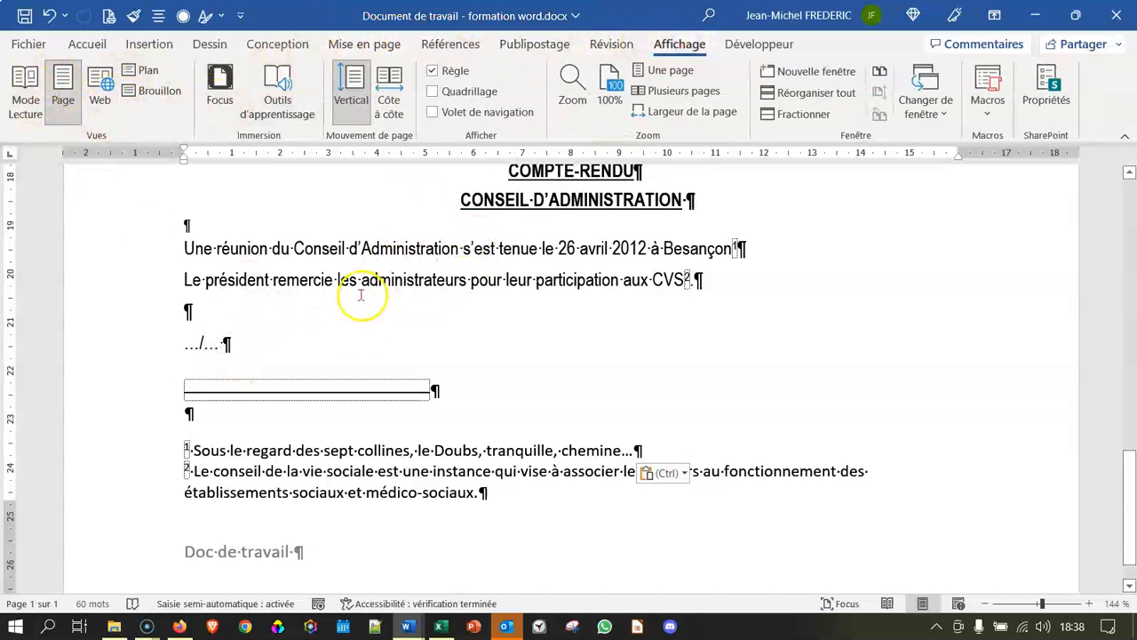
pyautogui.click(158, 92)
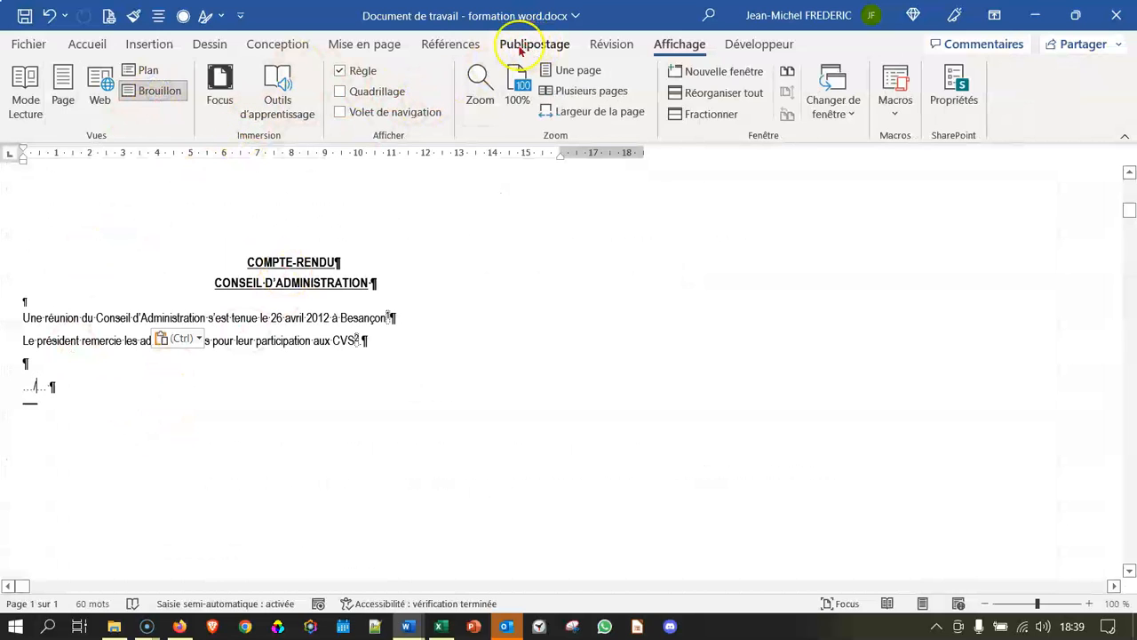
pyautogui.click(455, 45)
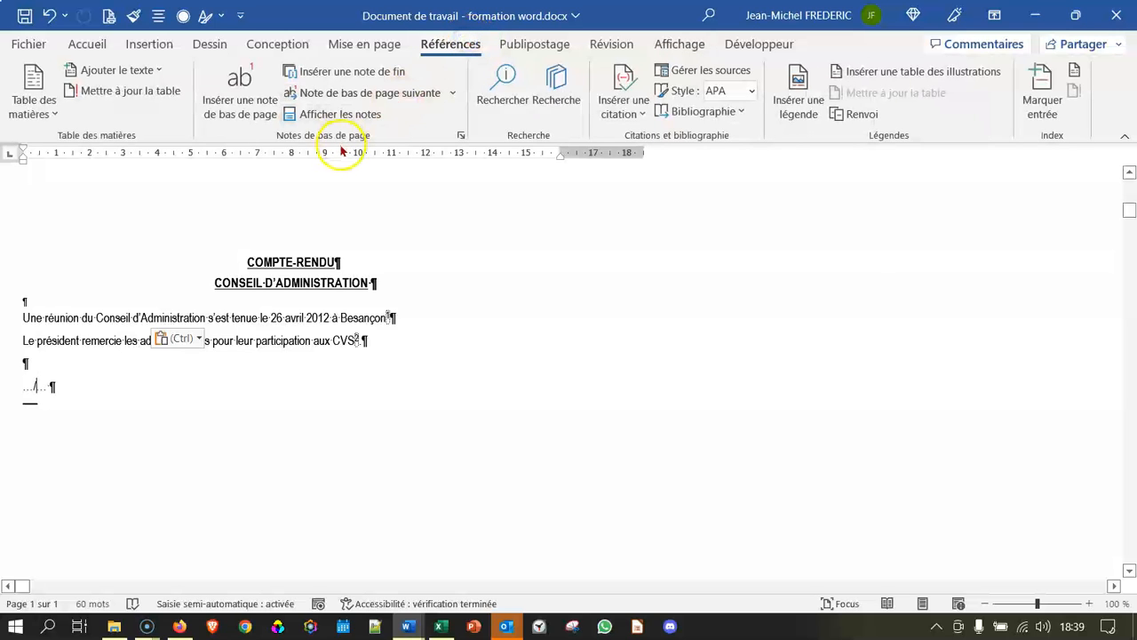
pyautogui.click(340, 114)
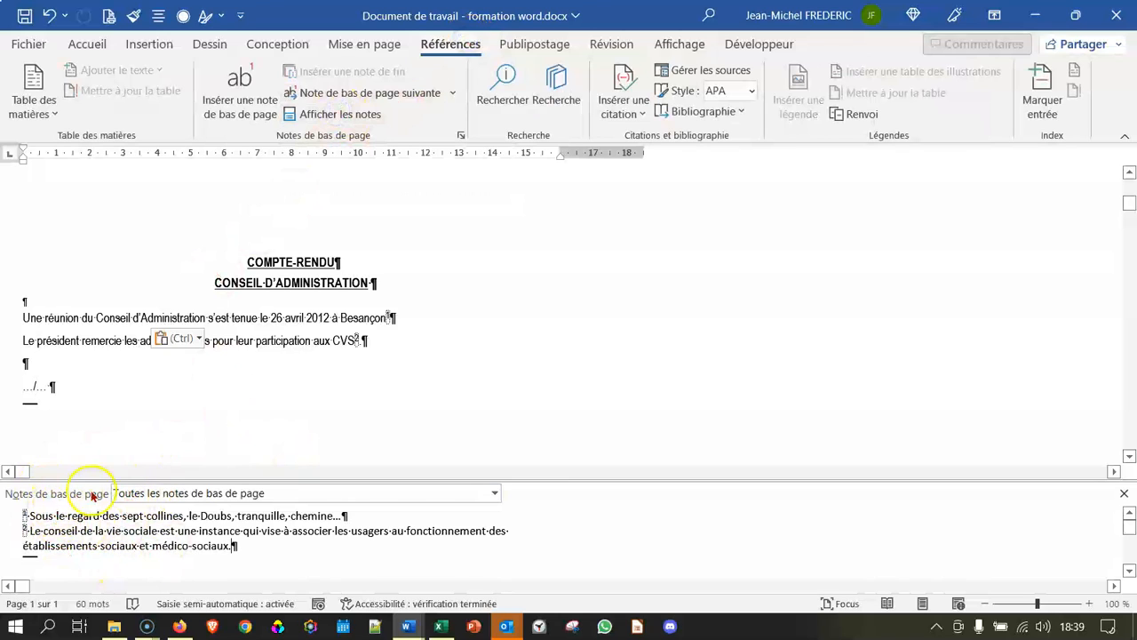
pyautogui.click(495, 494)
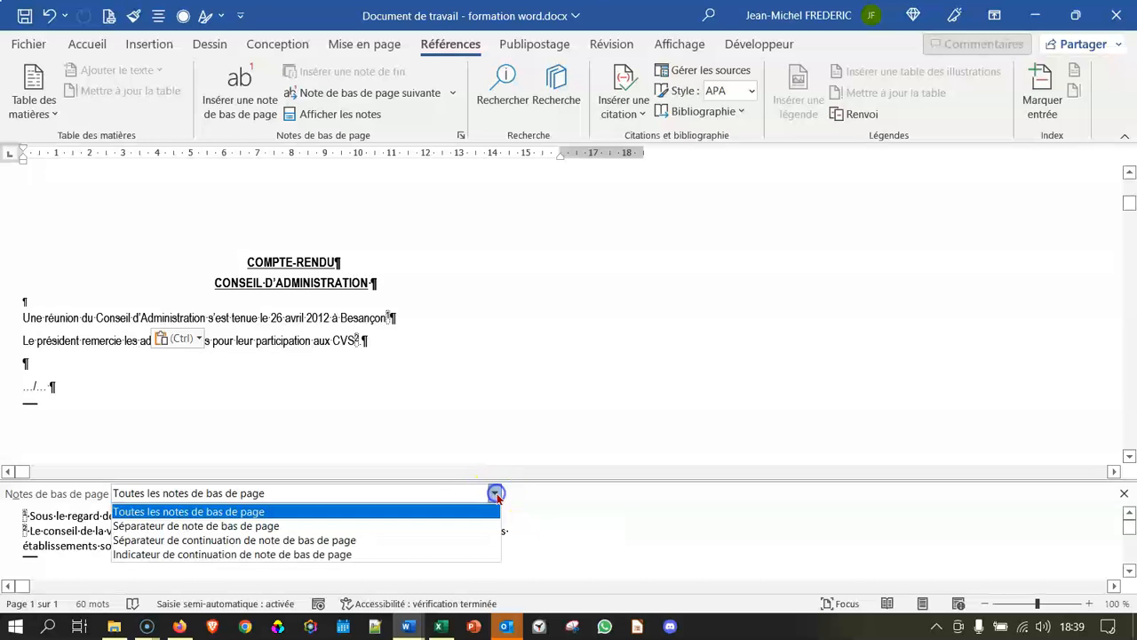
pyautogui.click(258, 526)
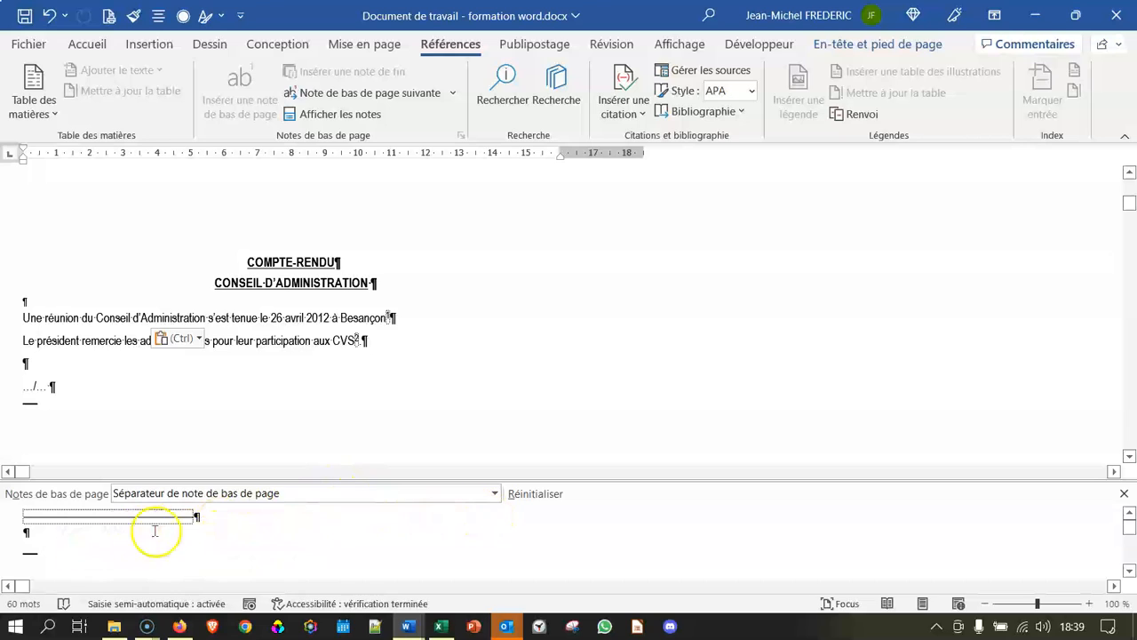
# Remove the empty paragraph beneath the footnote separator line.
pyautogui.click(203, 518)
pyautogui.hotkey('ctrl', 'z')
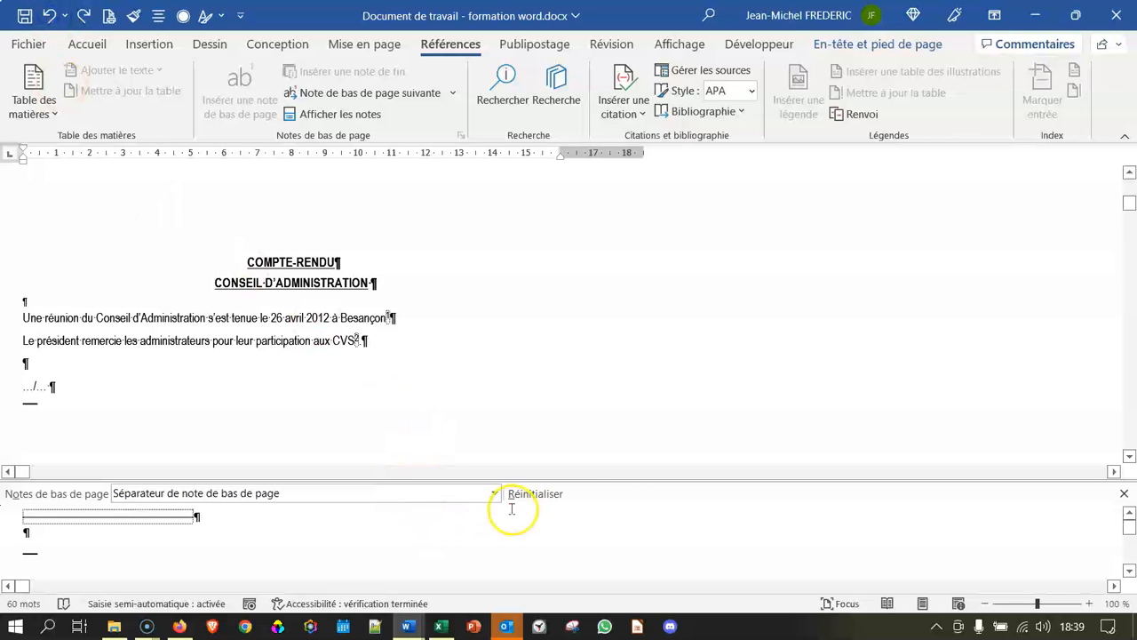
pyautogui.click(550, 498)
pyautogui.click(547, 500)
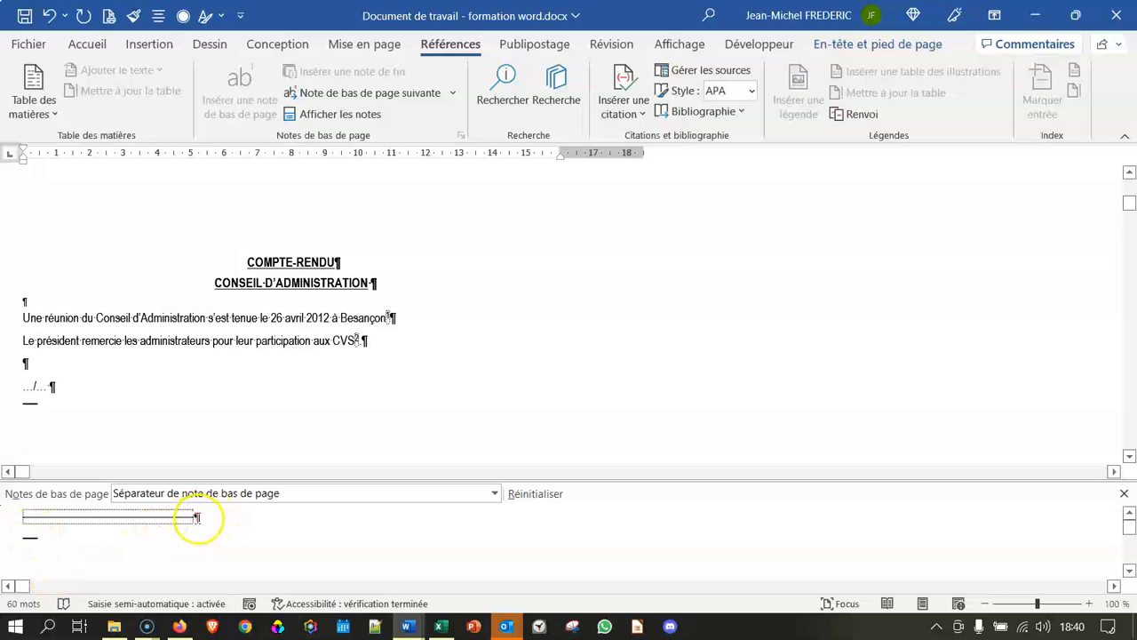
# Replace the footnote separator line with a row of dashes.
pyautogui.moveTo(197, 518); pyautogui.dragTo(43, 521)
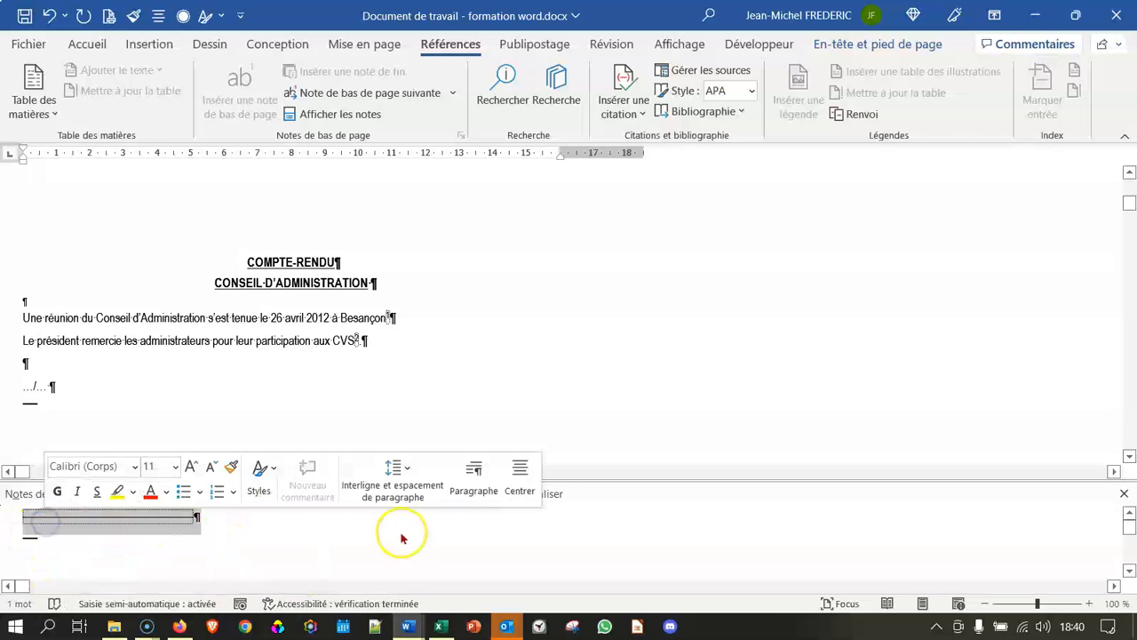
pyautogui.press('Delete')
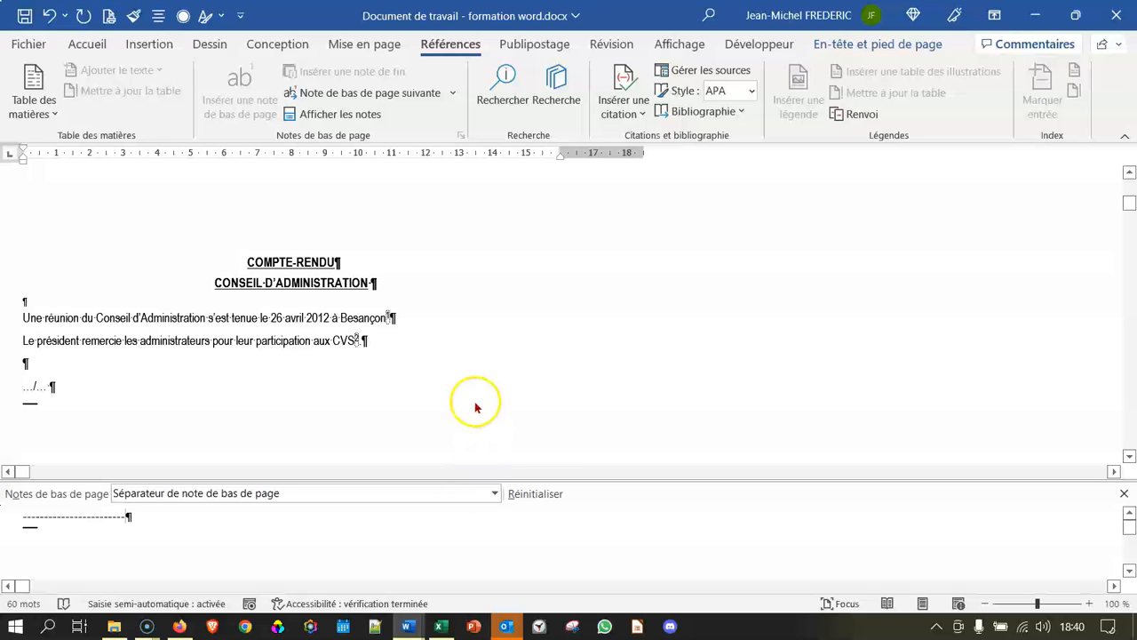
# Reset the footnote separator to its default and check its paragraph indents and spacing.
pyautogui.click(542, 495)
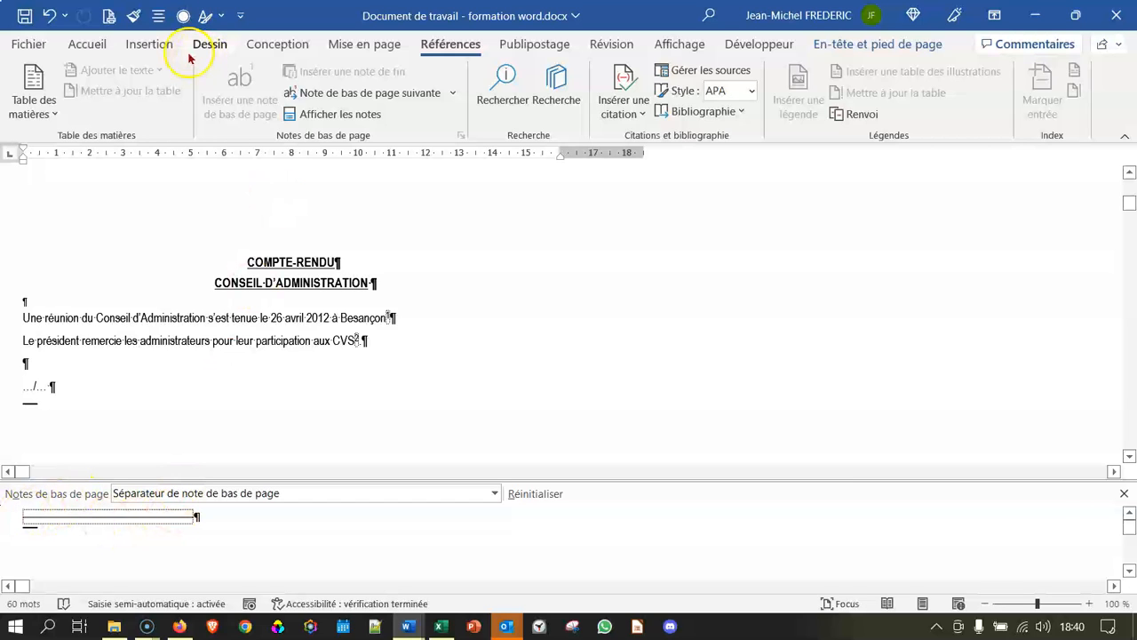
pyautogui.click(84, 43)
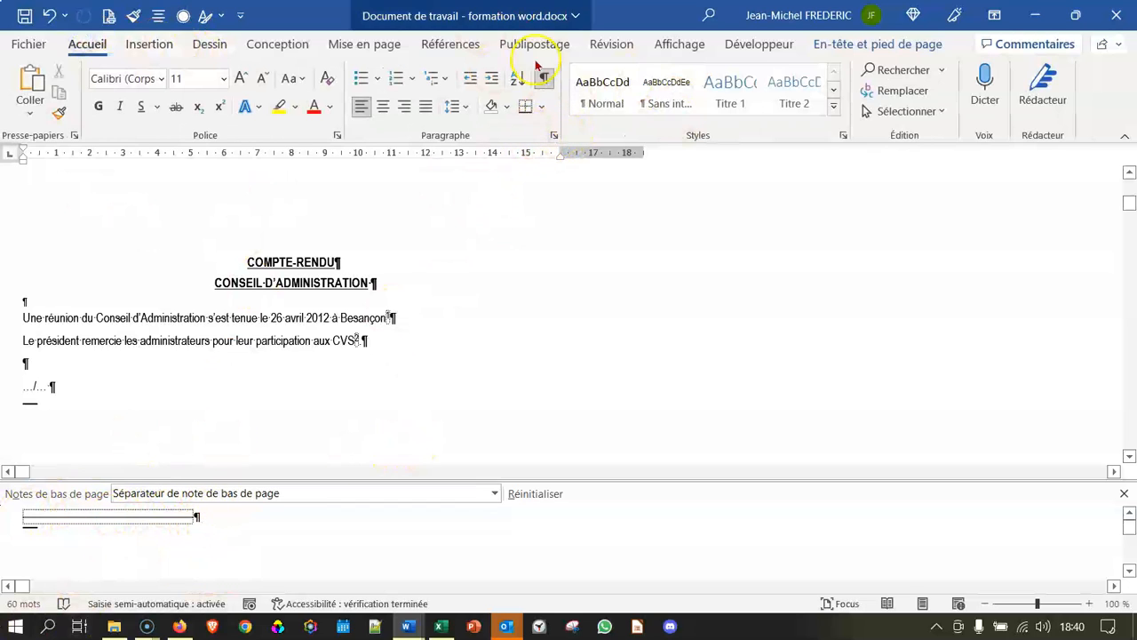
pyautogui.click(554, 136)
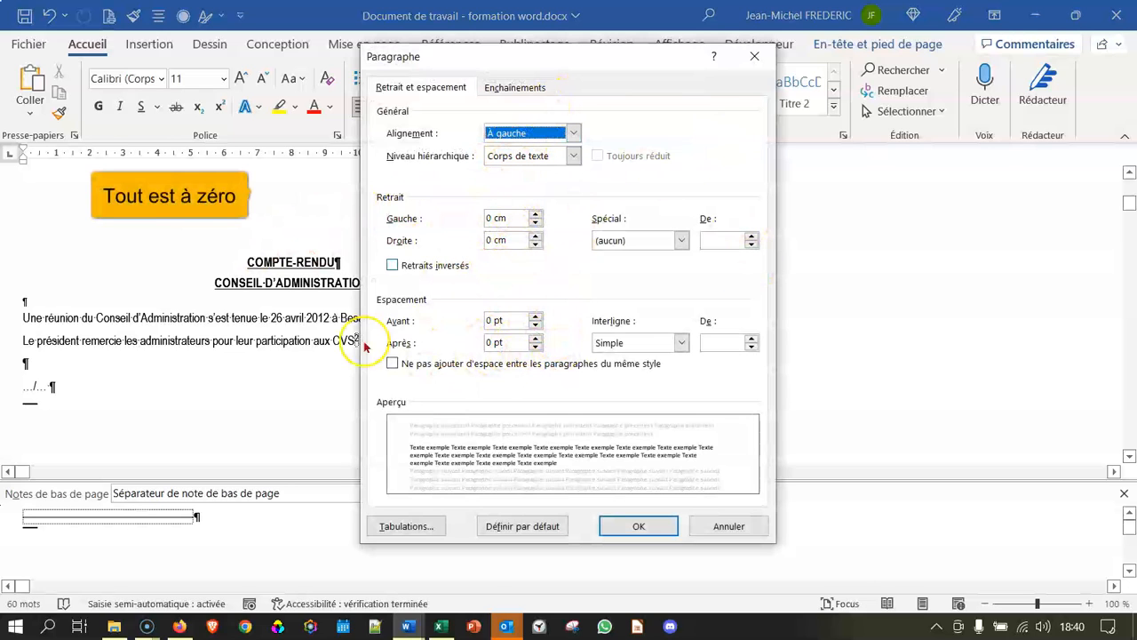
pyautogui.click(638, 526)
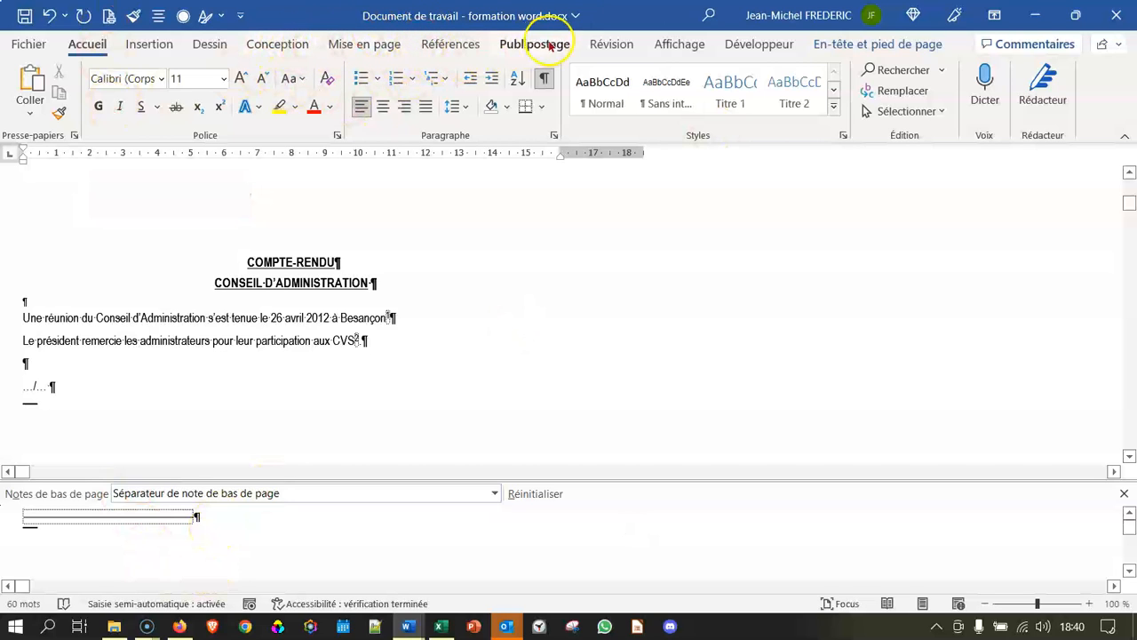
# Return the document to Page view and check the separator above the footnotes.
pyautogui.click(680, 45)
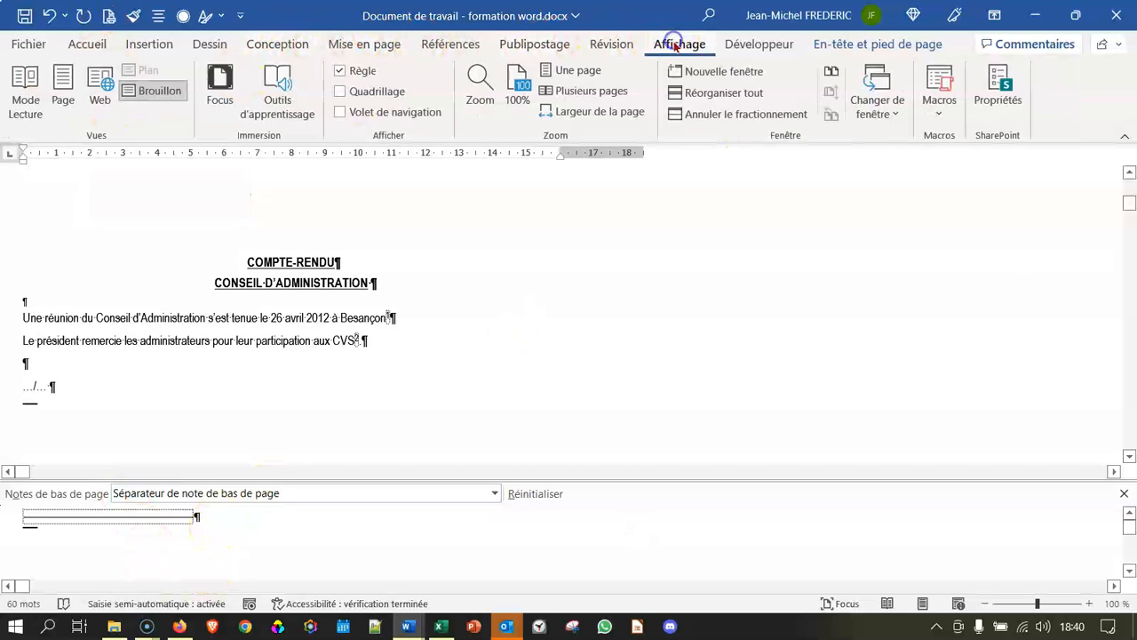
pyautogui.click(62, 82)
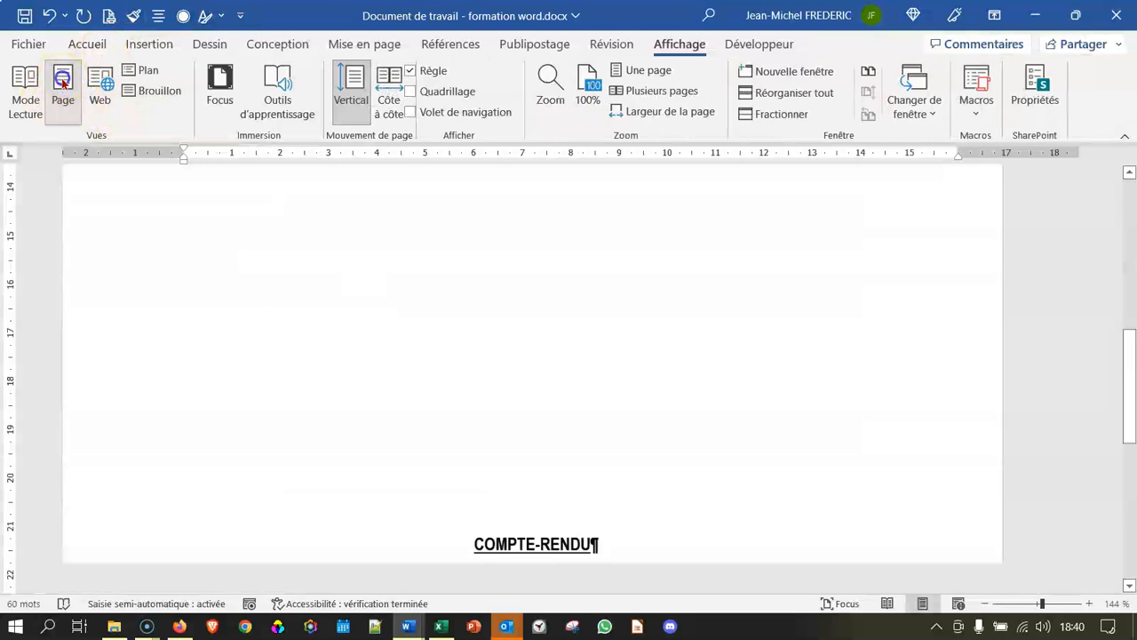
pyautogui.scroll(-3, 315, 393)
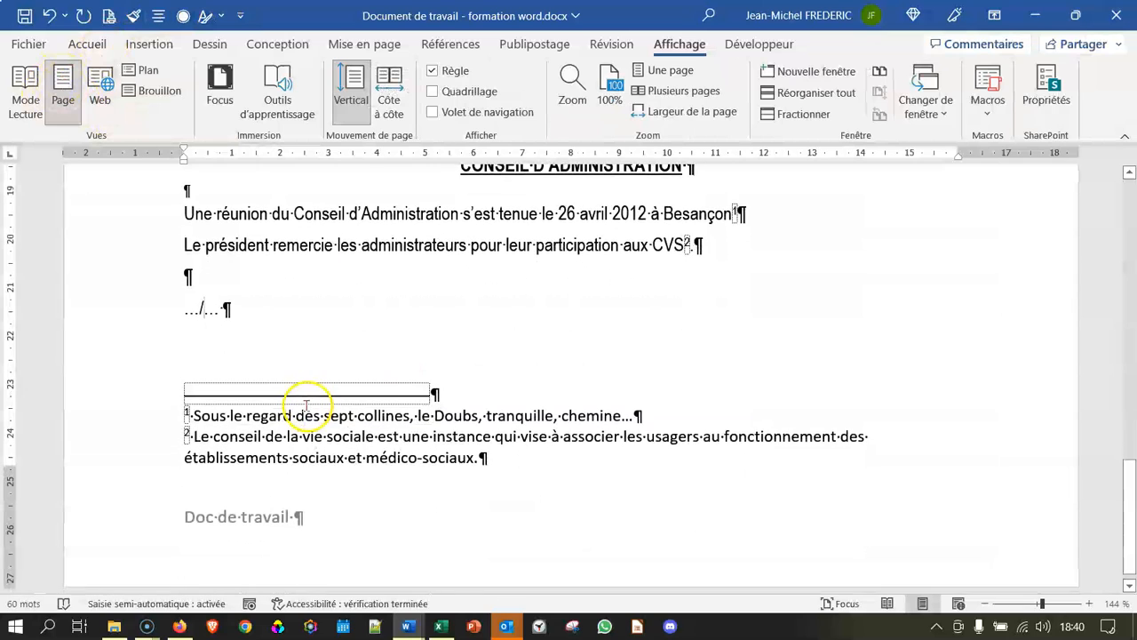
# Place the cursor in the footnote about the conseil de la vie sociale and hide the formatting marks.
pyautogui.scroll(2, 305, 401)
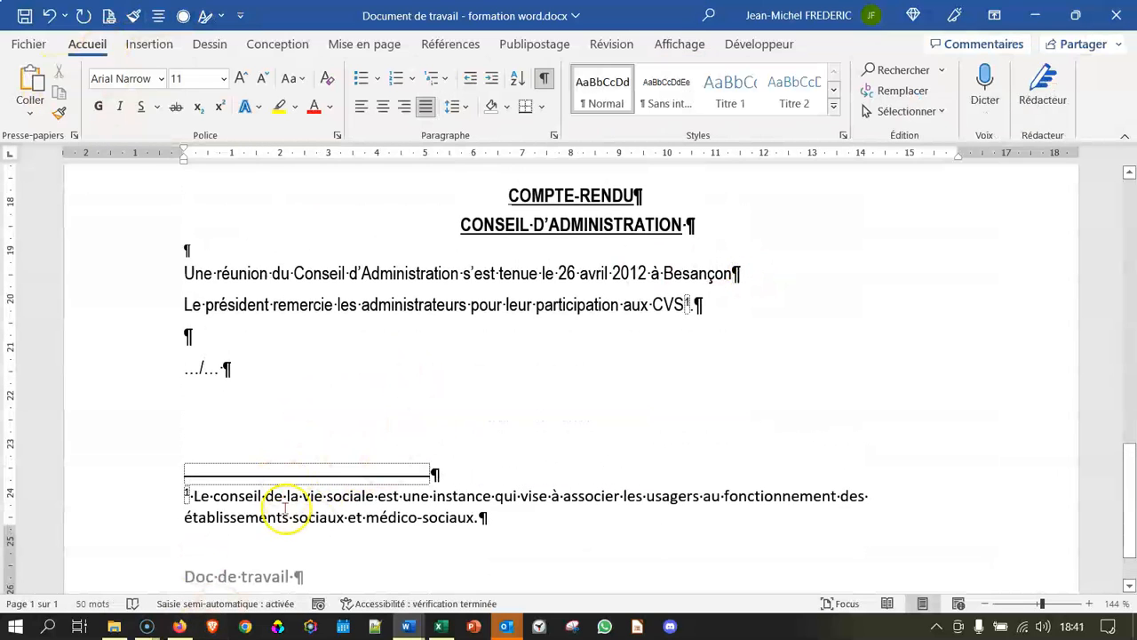
pyautogui.click(286, 503)
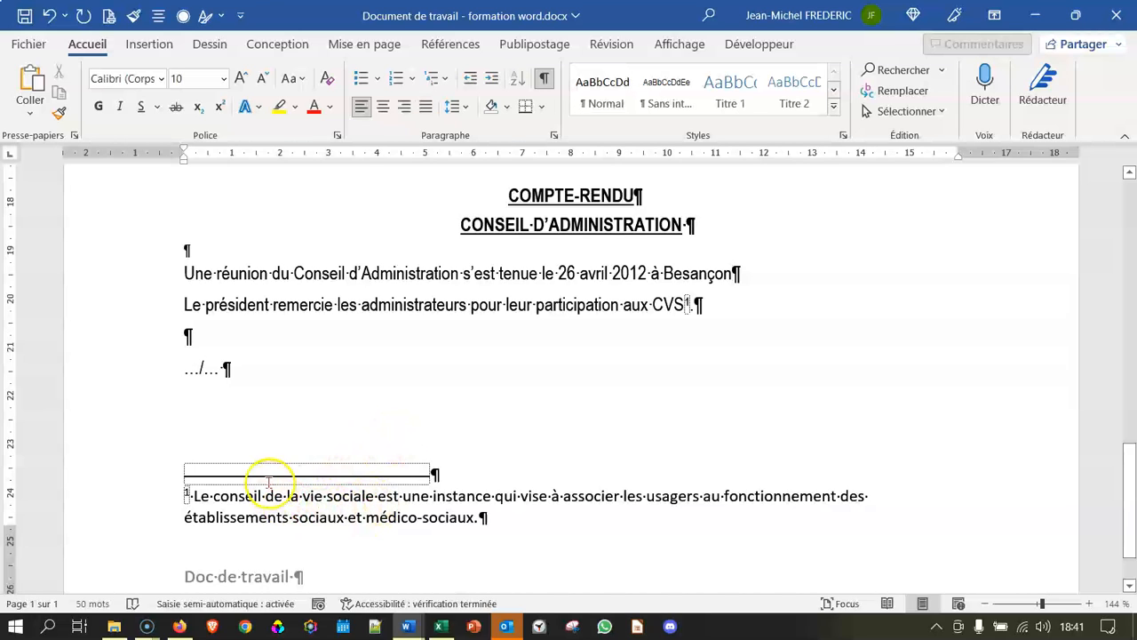
pyautogui.click(544, 78)
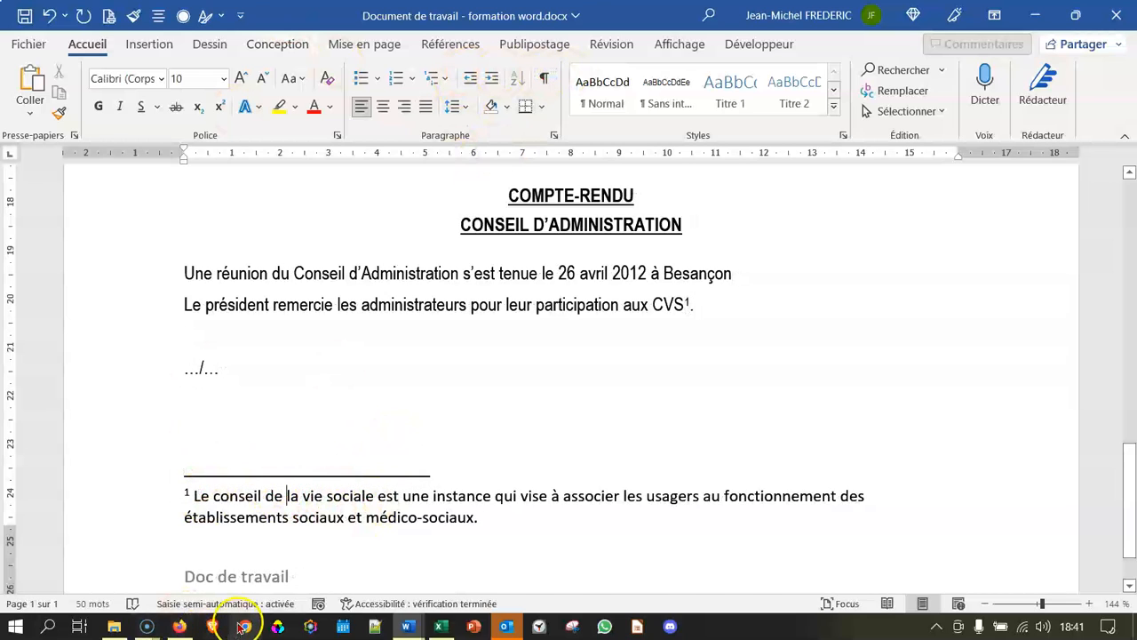